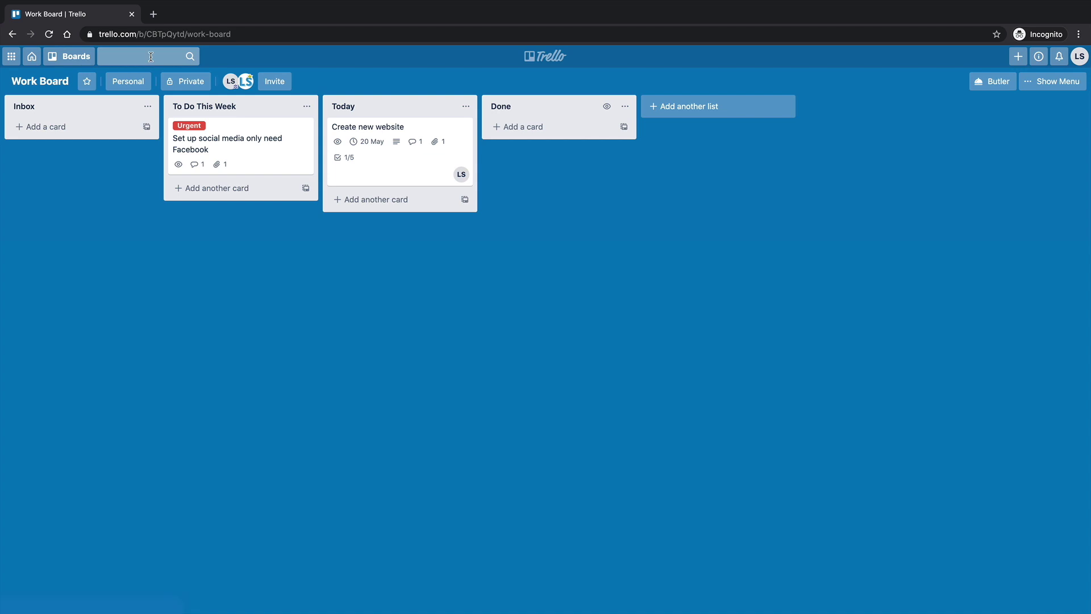
Search the cards for 'book' and inspect the archived Book holiday card.
click(150, 57)
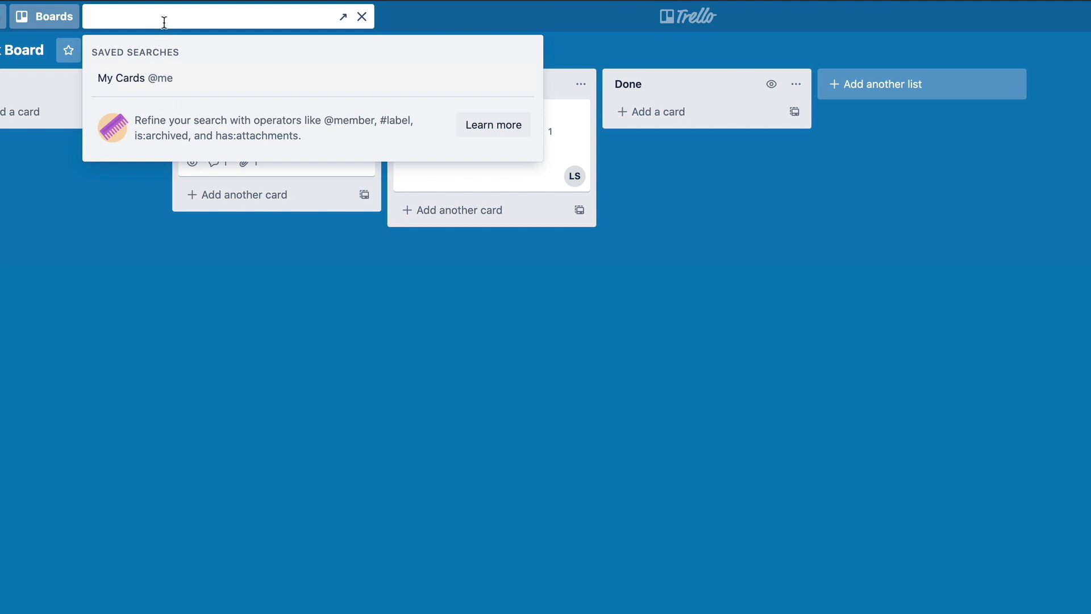
text(book)
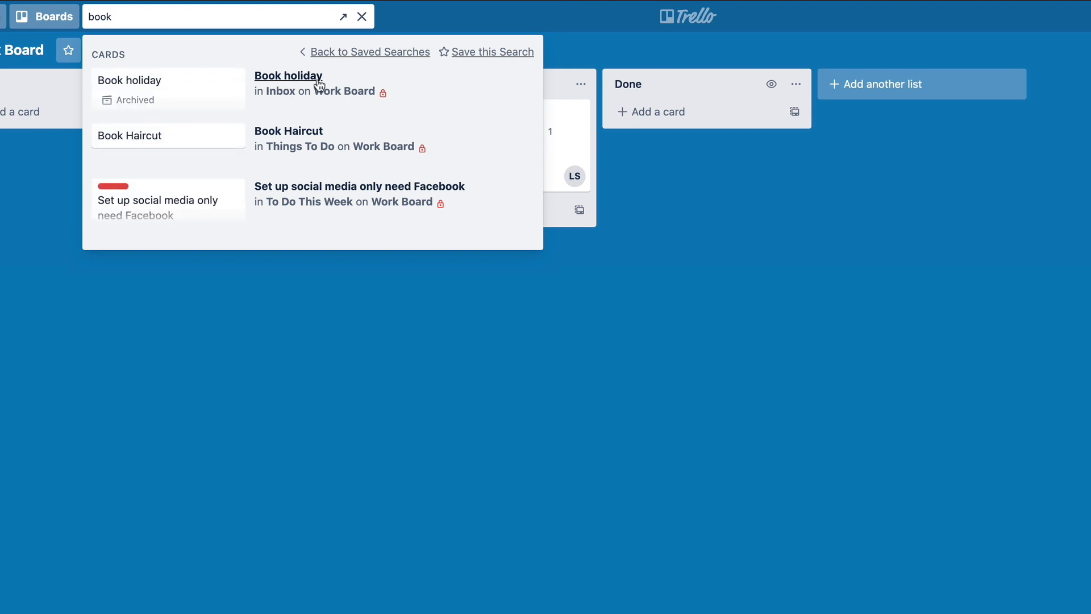
click(173, 88)
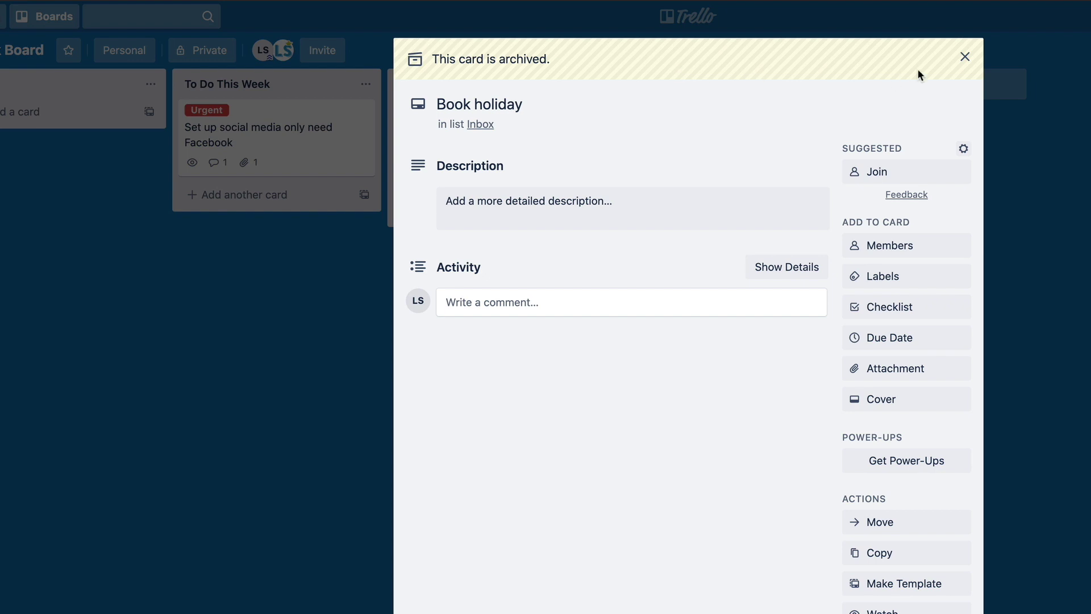
click(964, 57)
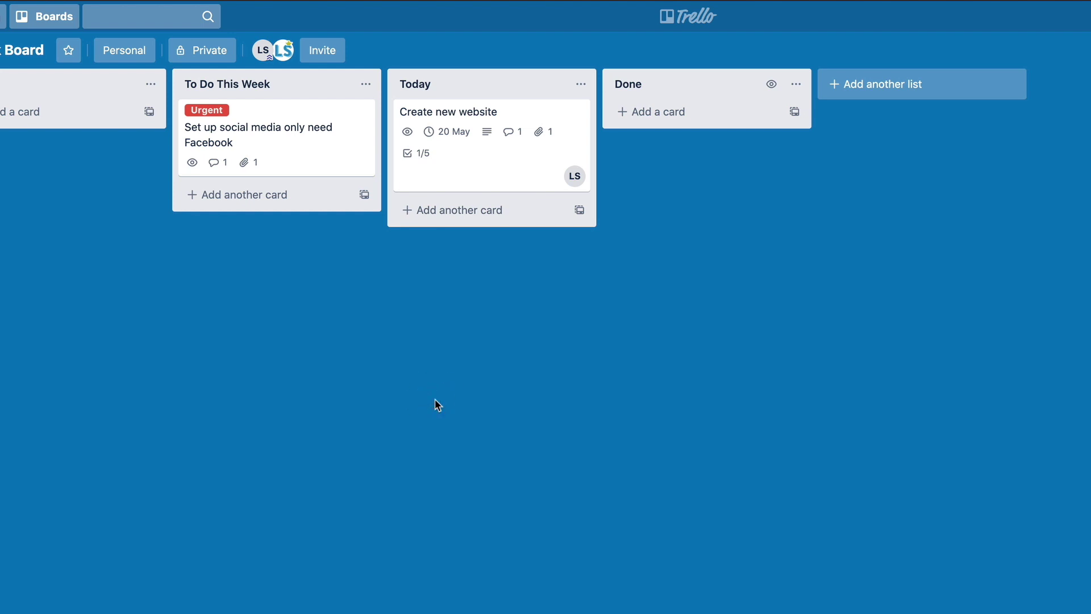
Search the board's cards for 'haircut', then clear the search.
key(slash)
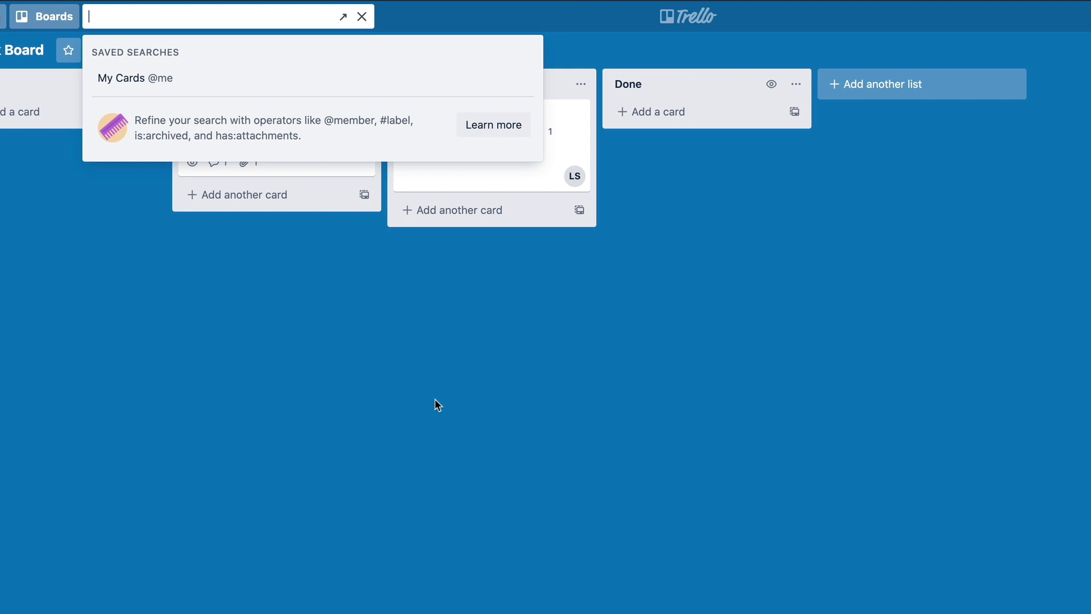
text(haircut)
key(Return)
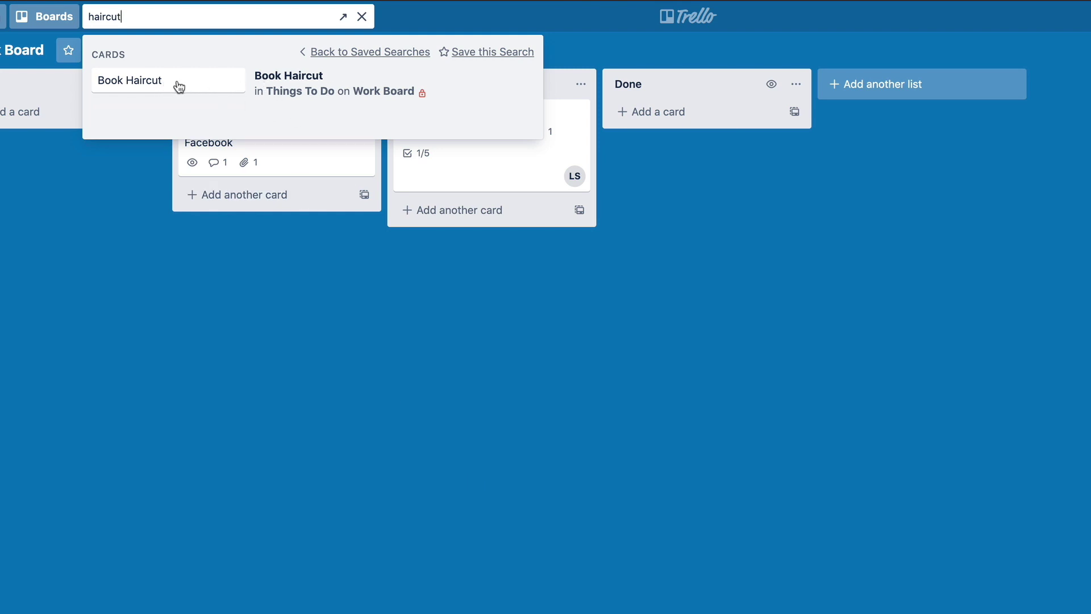
click(359, 19)
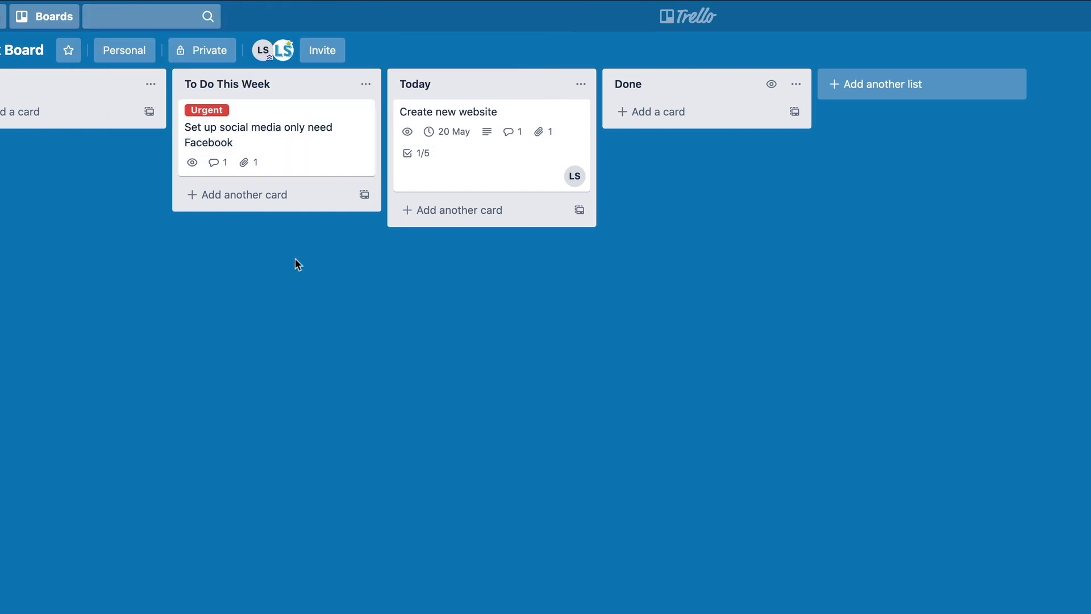
Search for a board member's assigned cards and view the Create new website card.
click(142, 15)
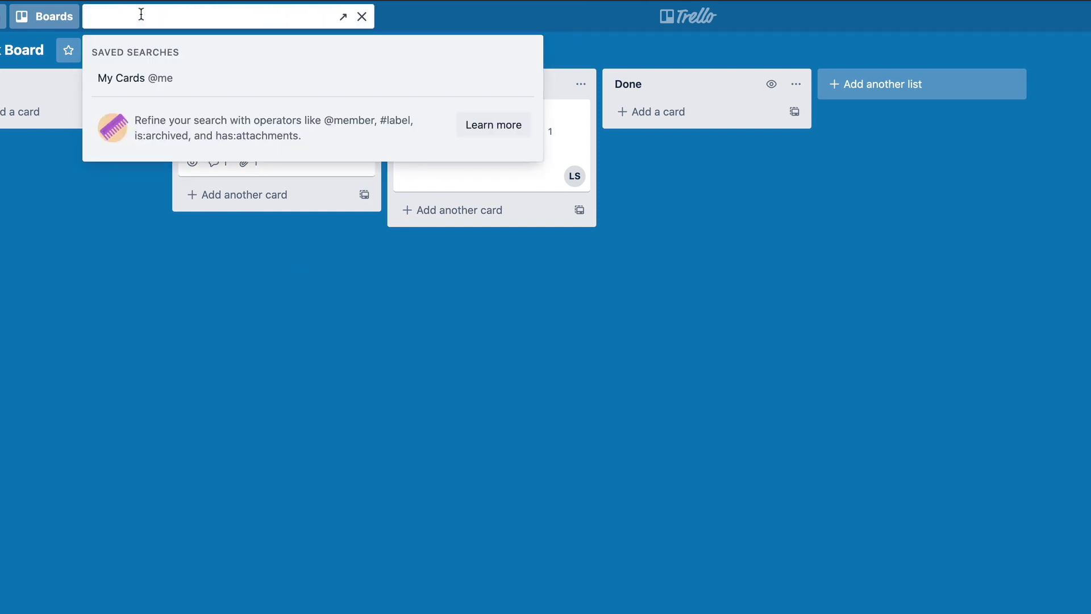
text(@)
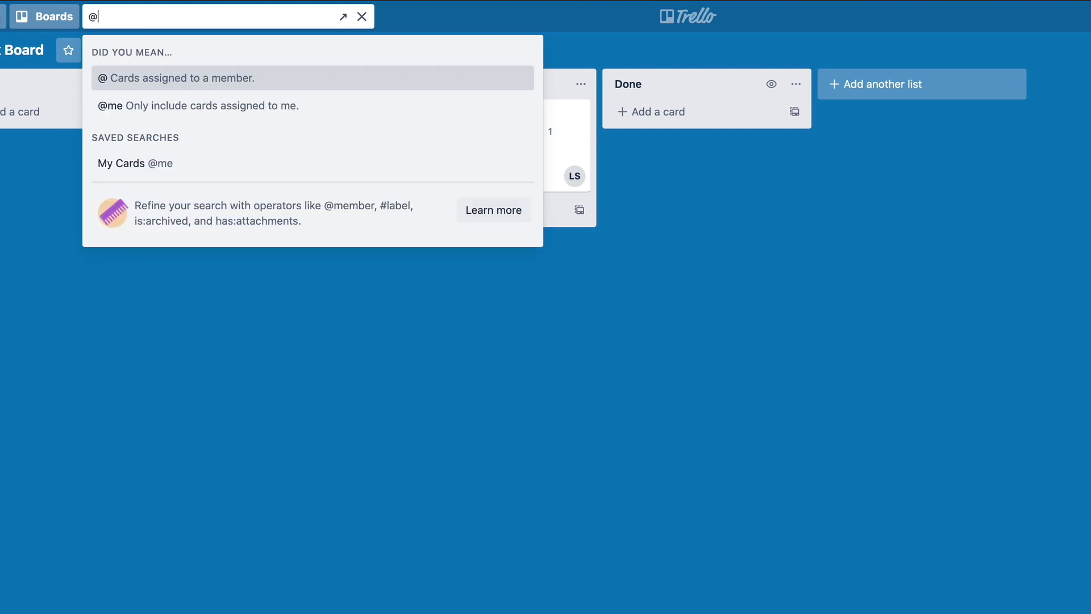
text(l)
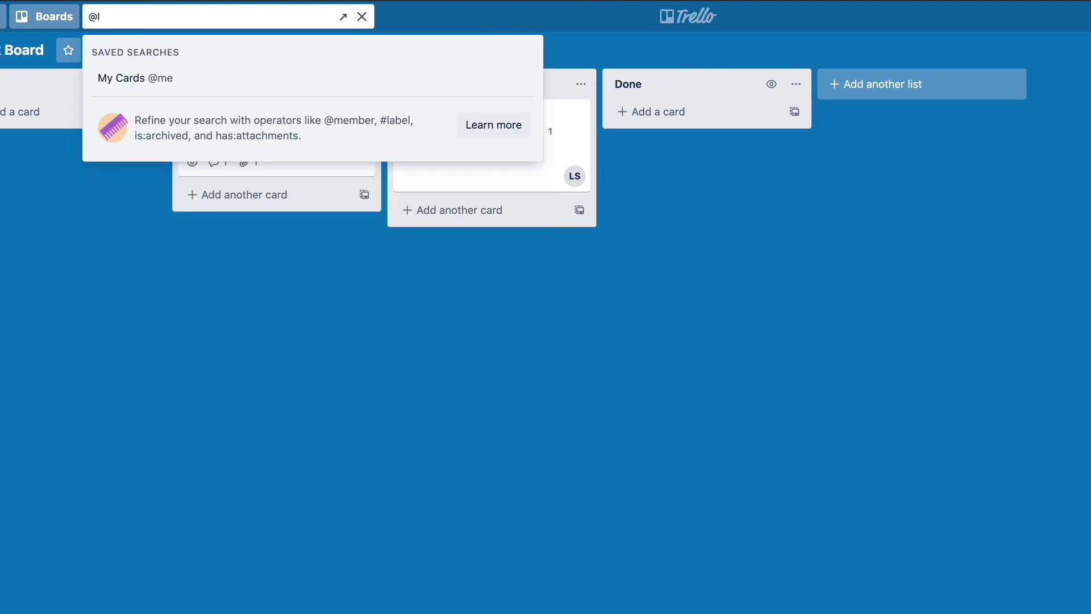
text(lee)
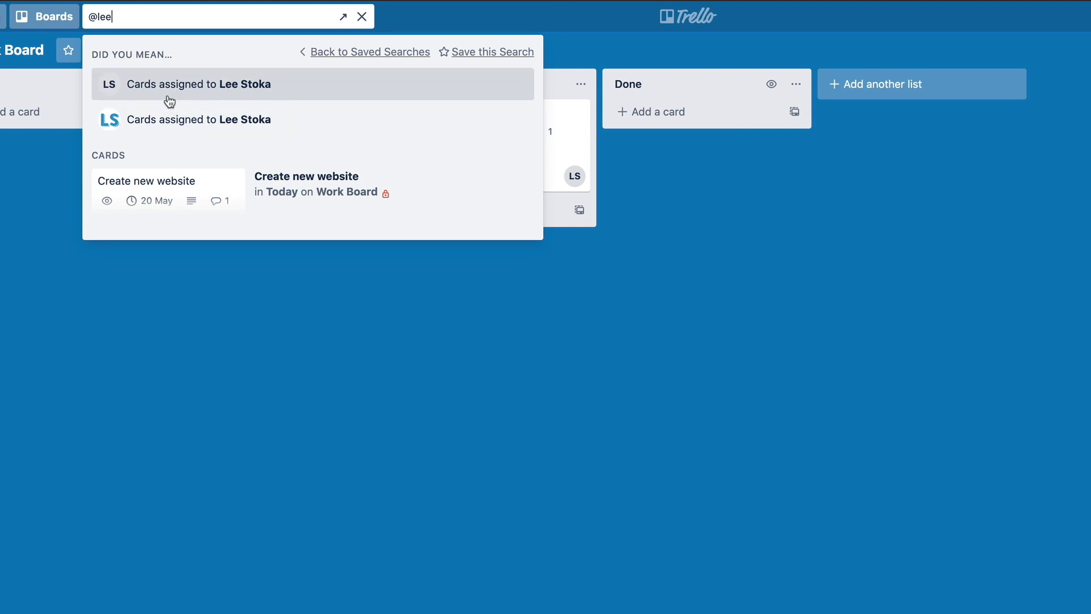
click(165, 118)
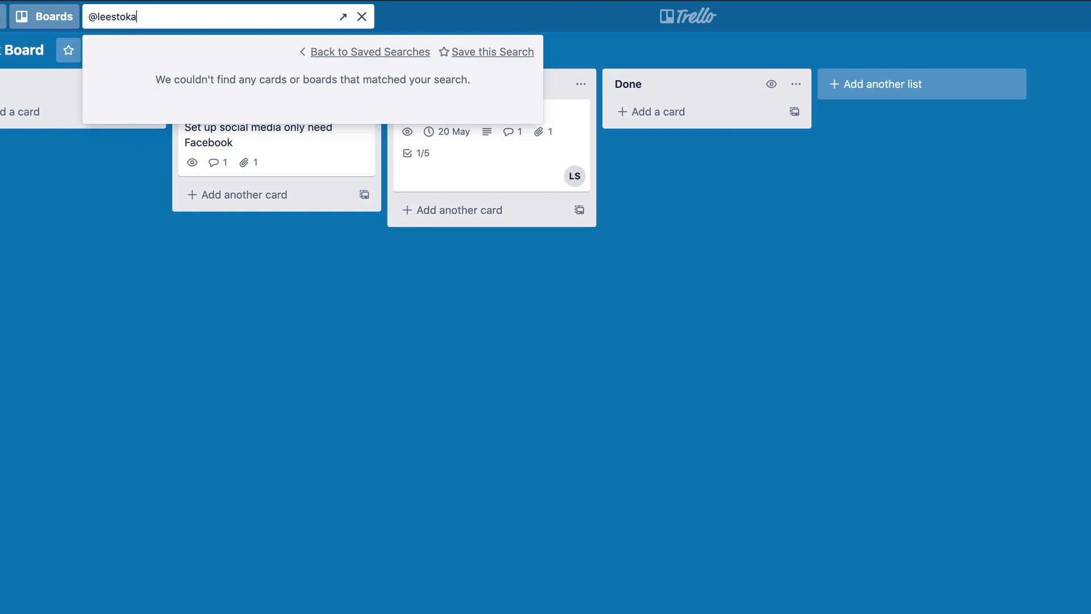
text(2)
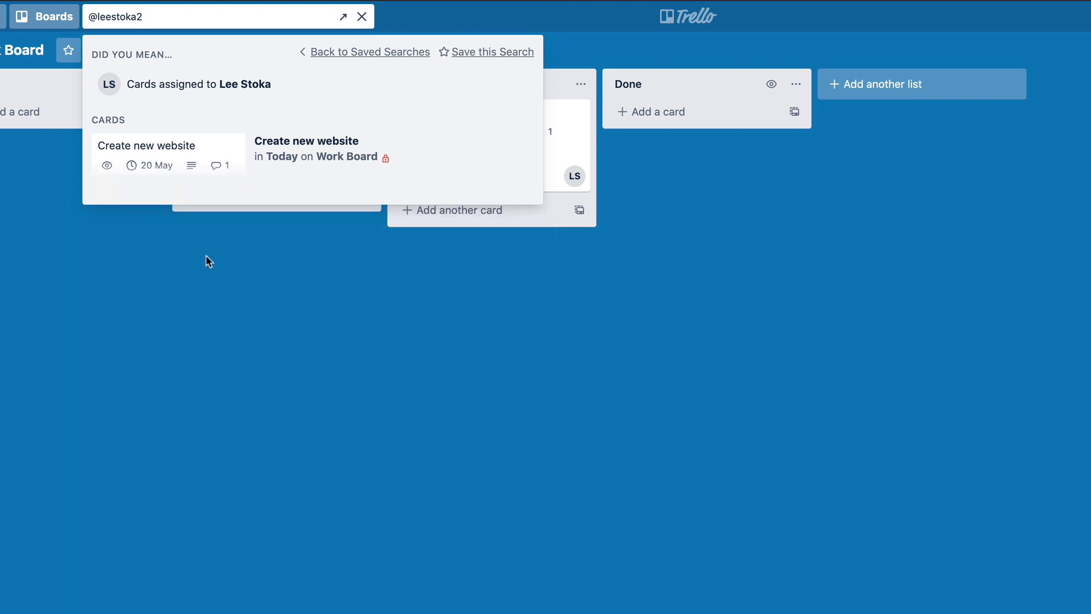
click(196, 165)
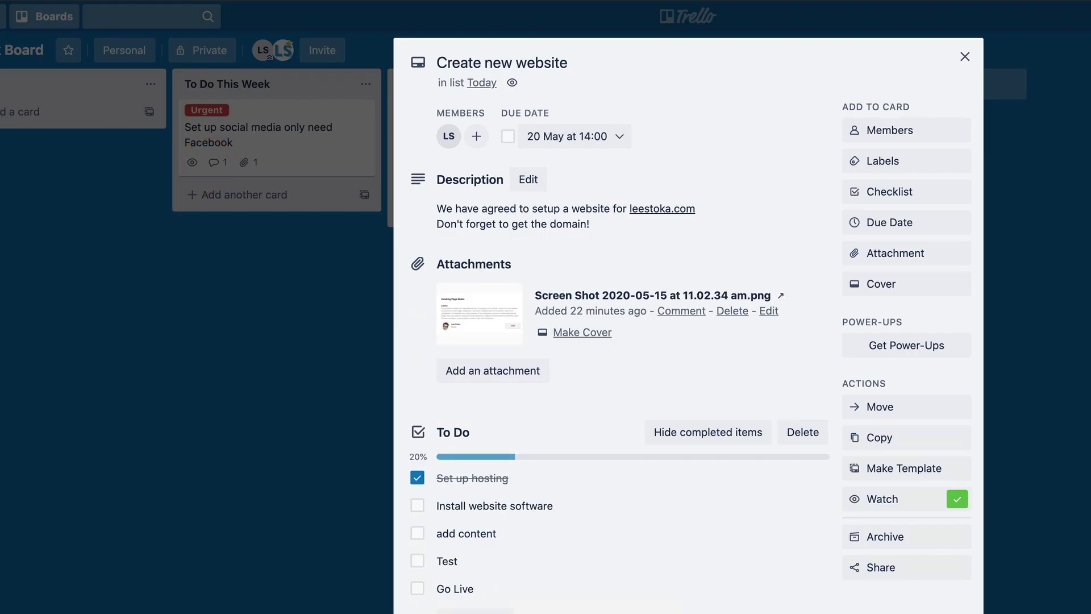
click(964, 56)
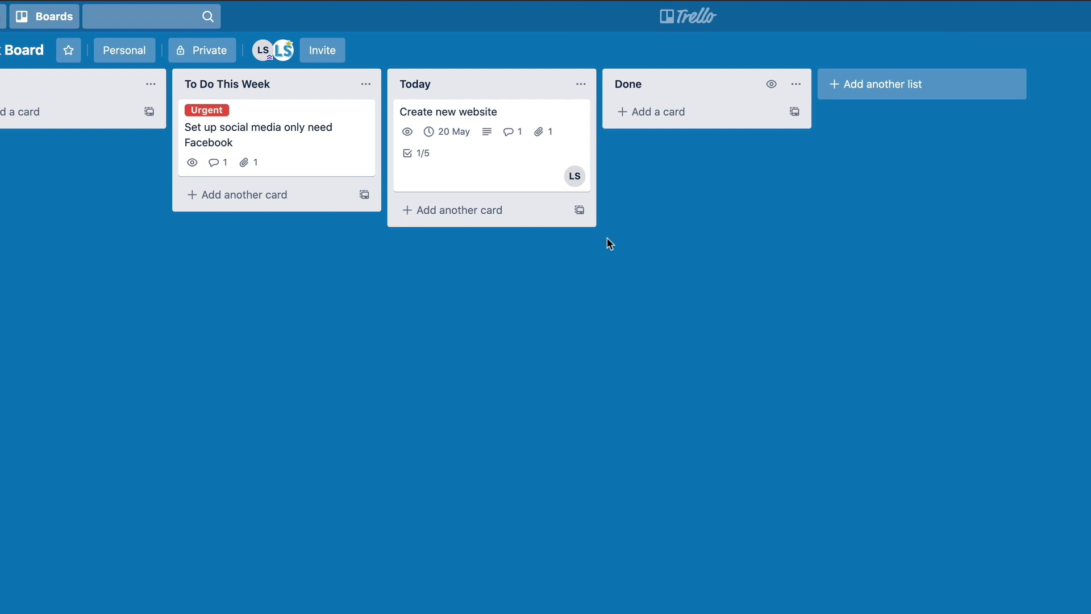
Search the cards for 'social media', then clear the search.
click(125, 19)
text(social media)
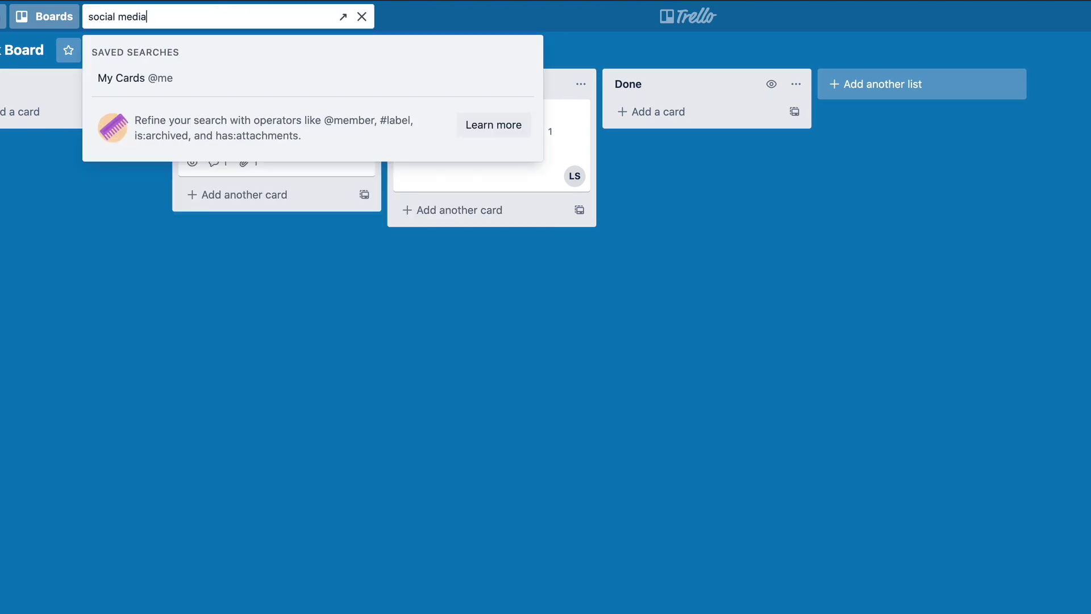
key(Return)
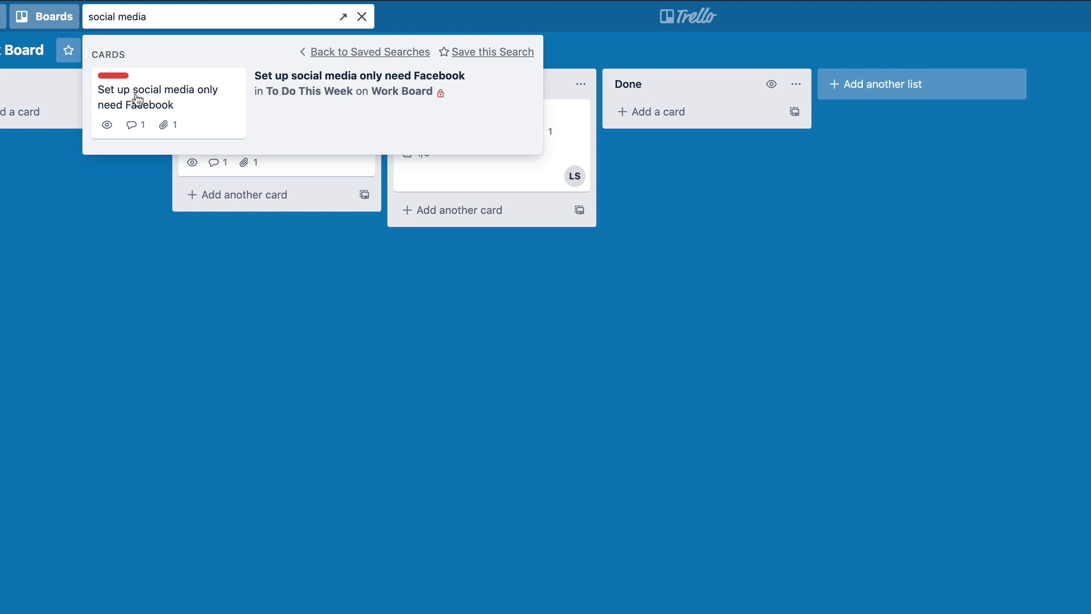
click(364, 19)
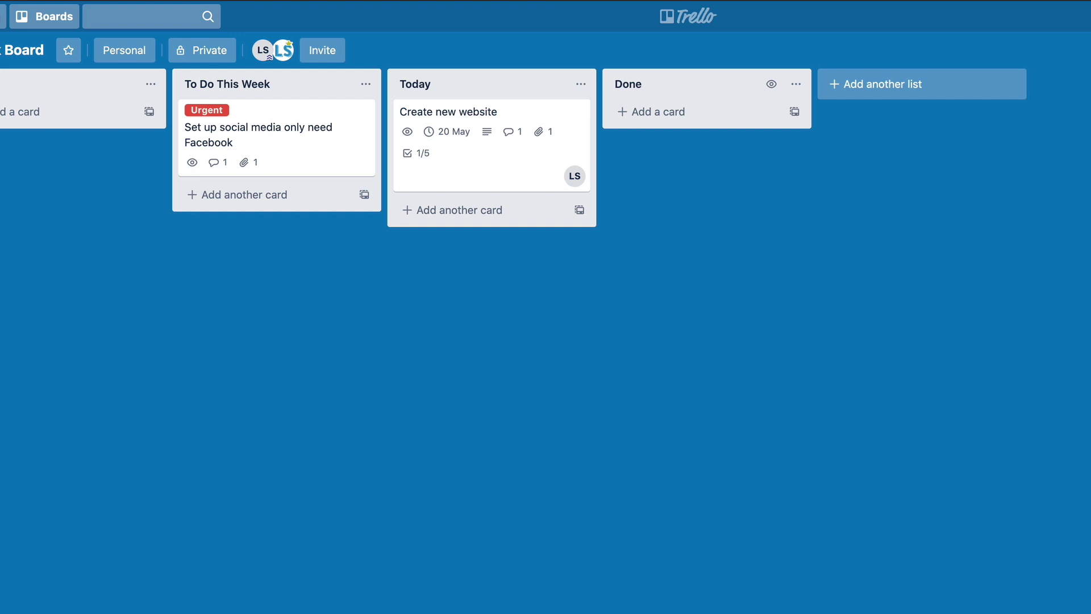
Restore the archived Book holiday and flowers cards from the board menu's archived items.
click(1051, 84)
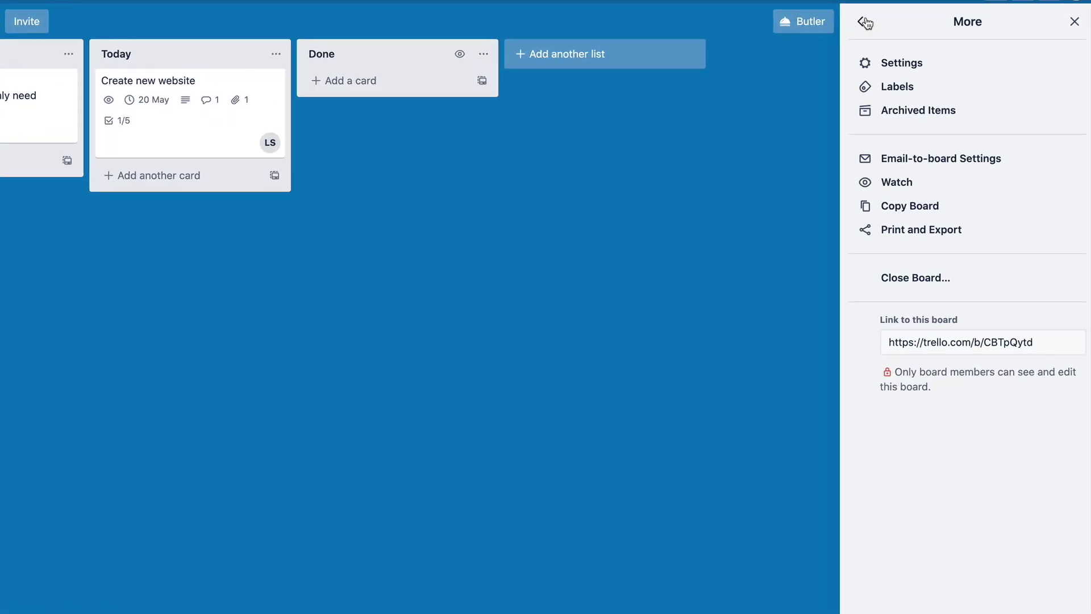
click(864, 21)
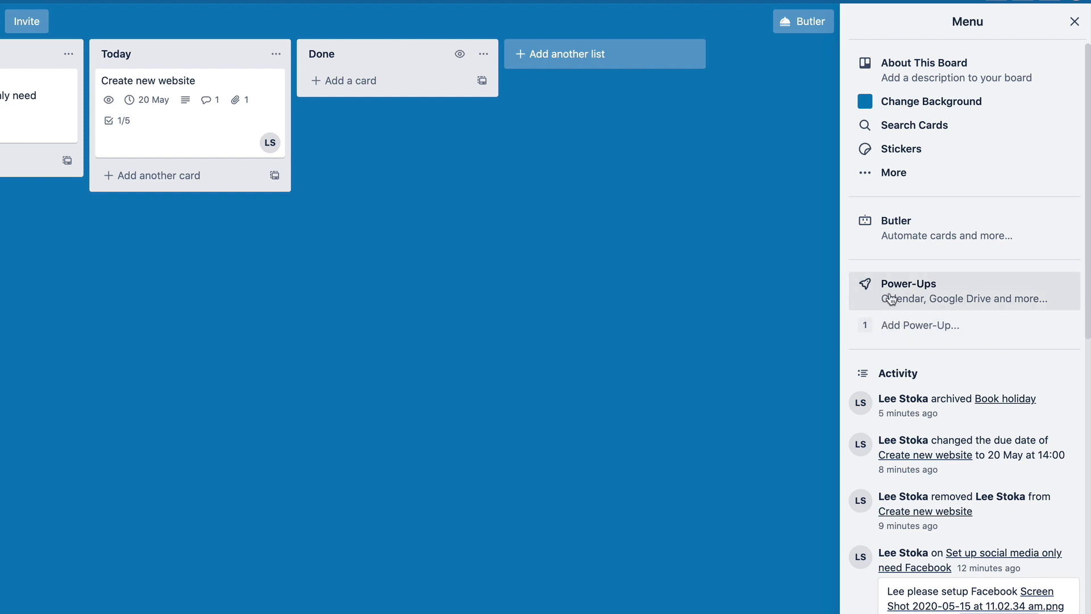
click(895, 172)
click(922, 117)
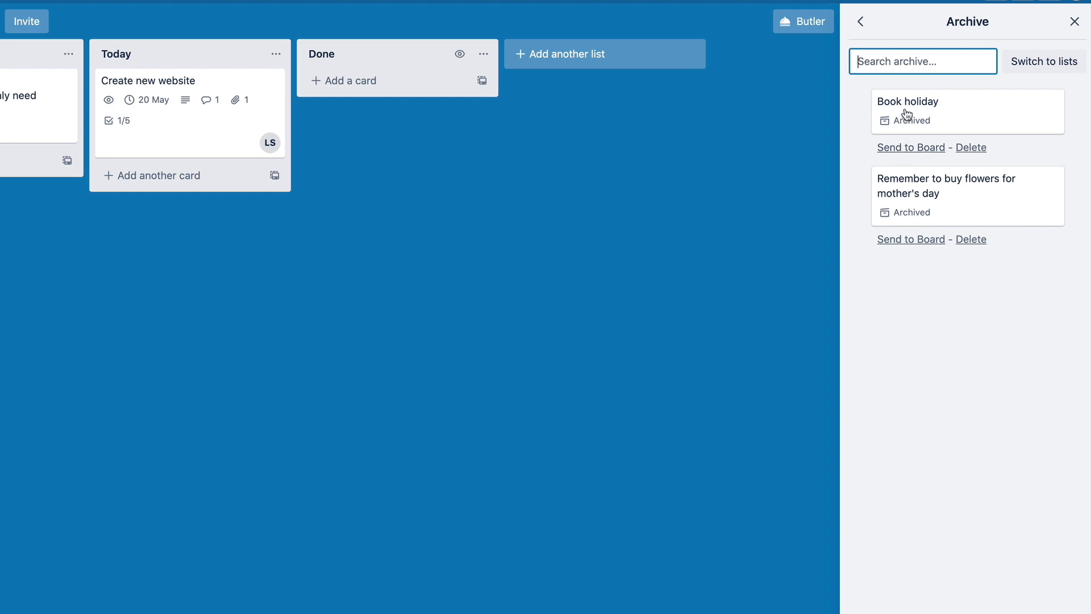
click(908, 148)
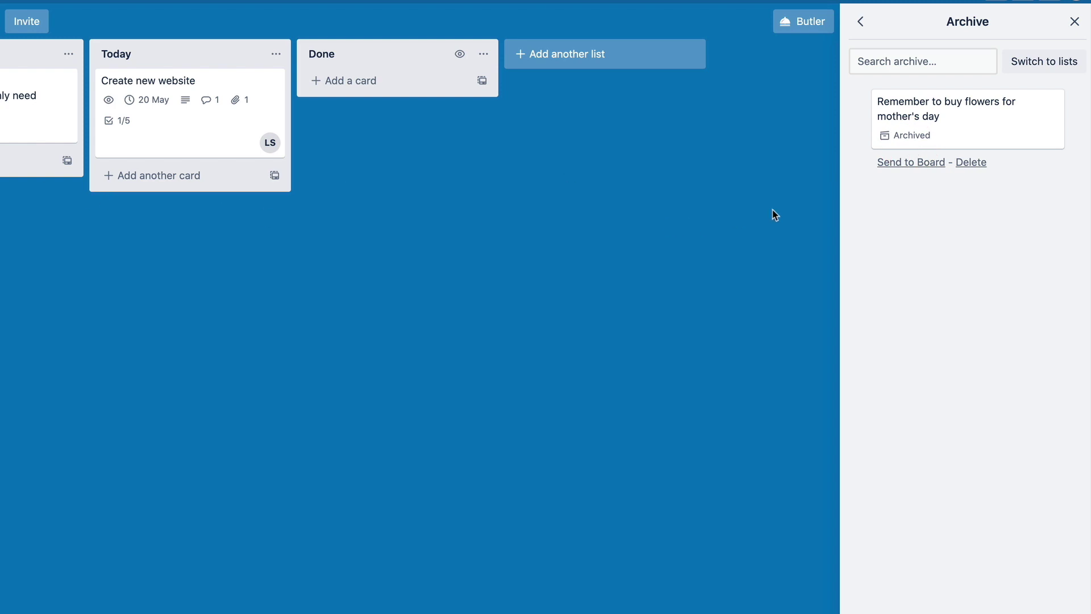
click(900, 163)
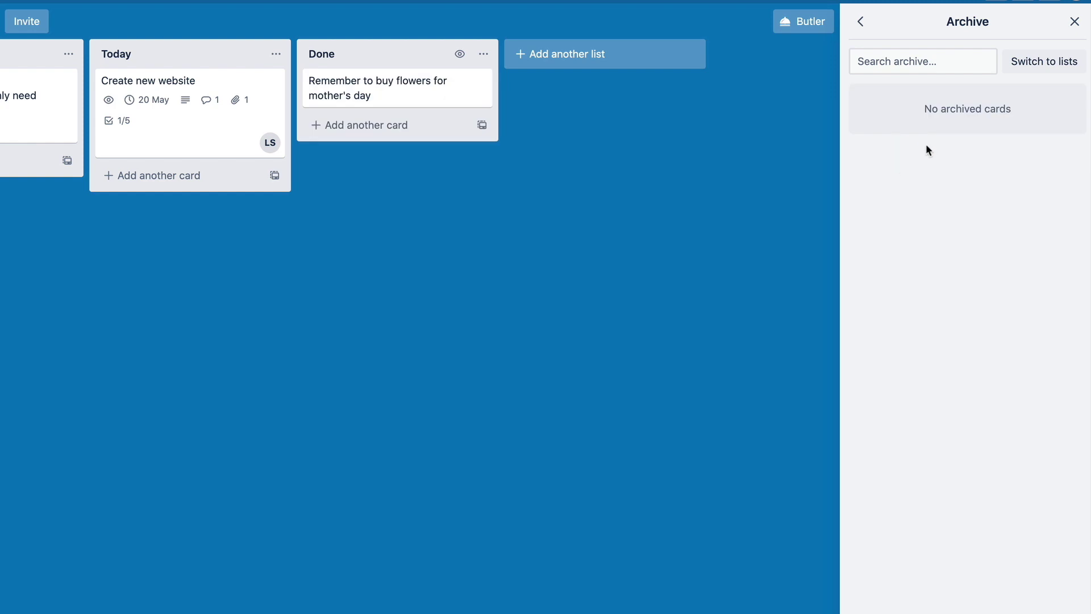
click(859, 22)
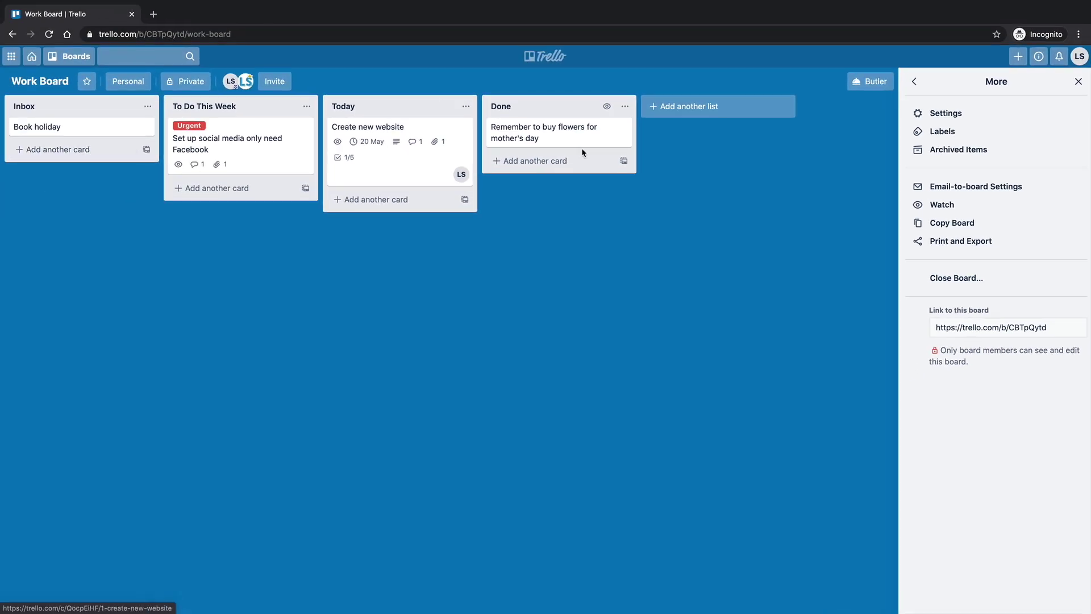
click(1077, 81)
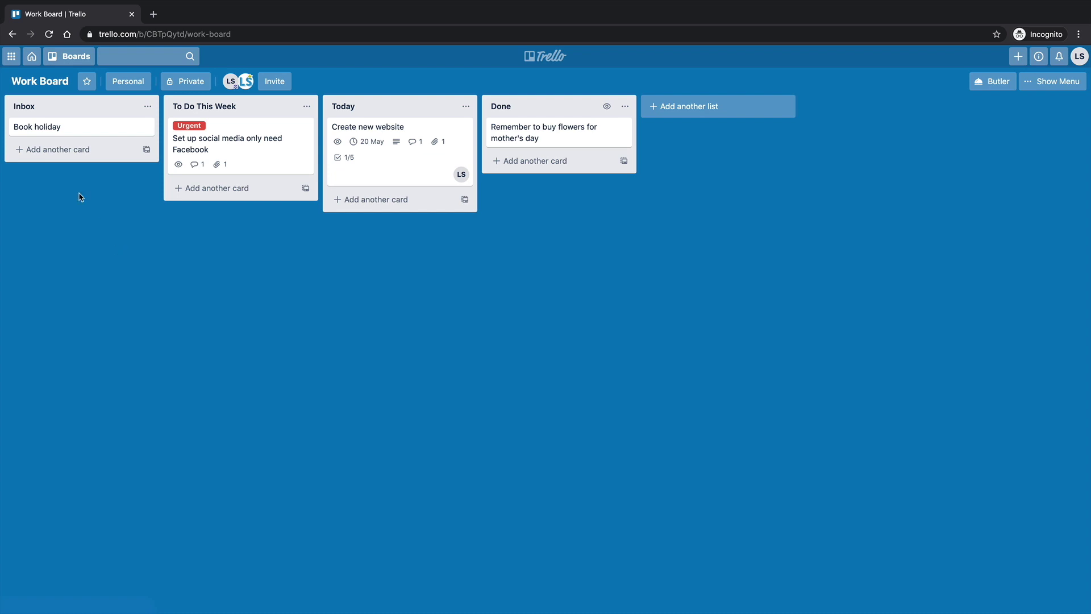
Archive the Book holiday card and permanently delete it.
click(102, 131)
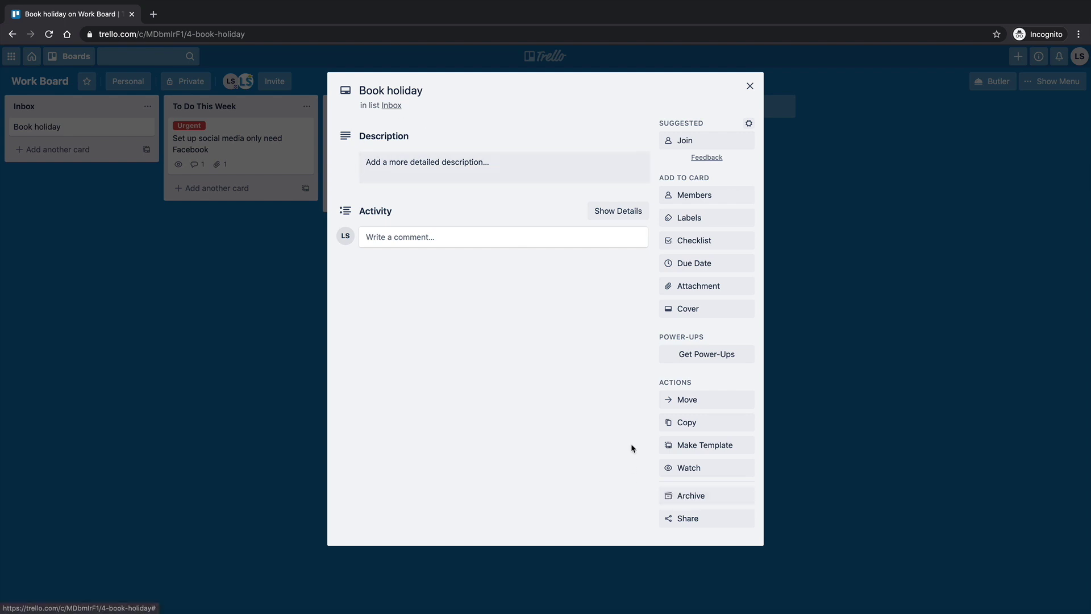
click(679, 493)
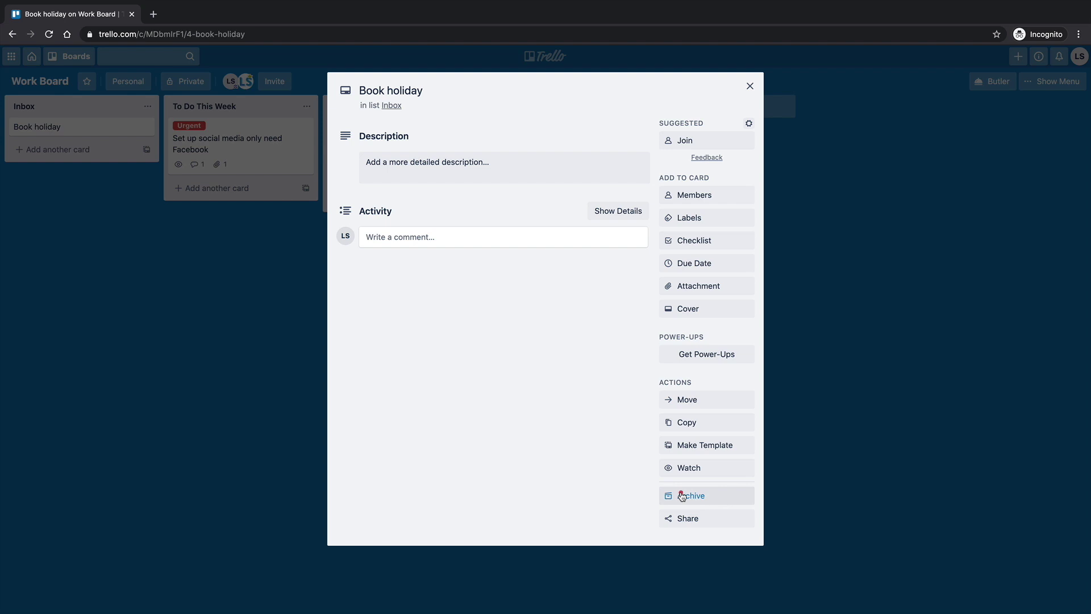
scroll(580, 402, down, 1)
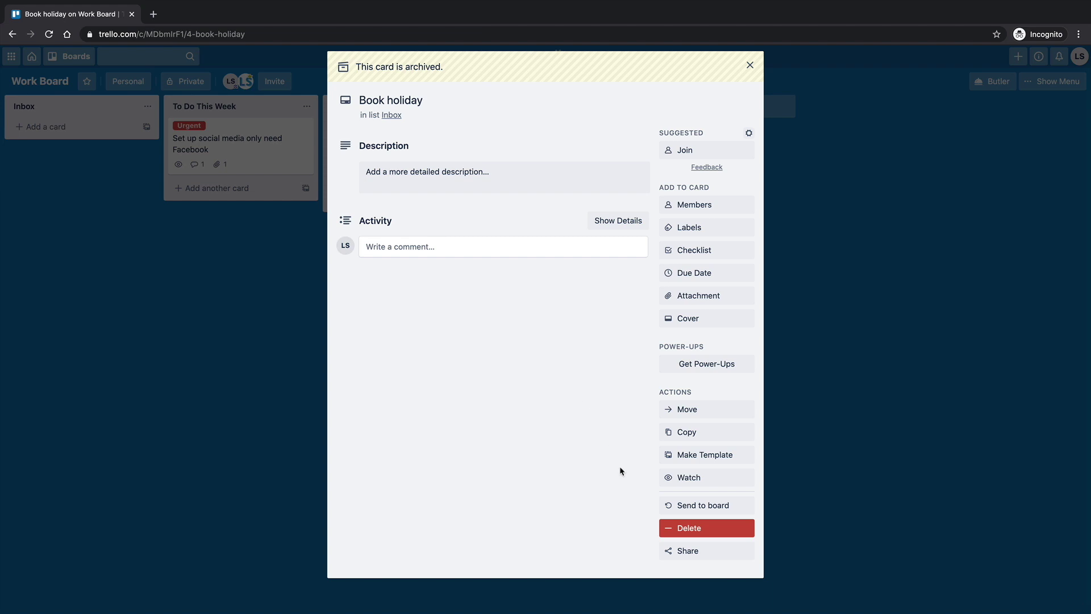
click(676, 510)
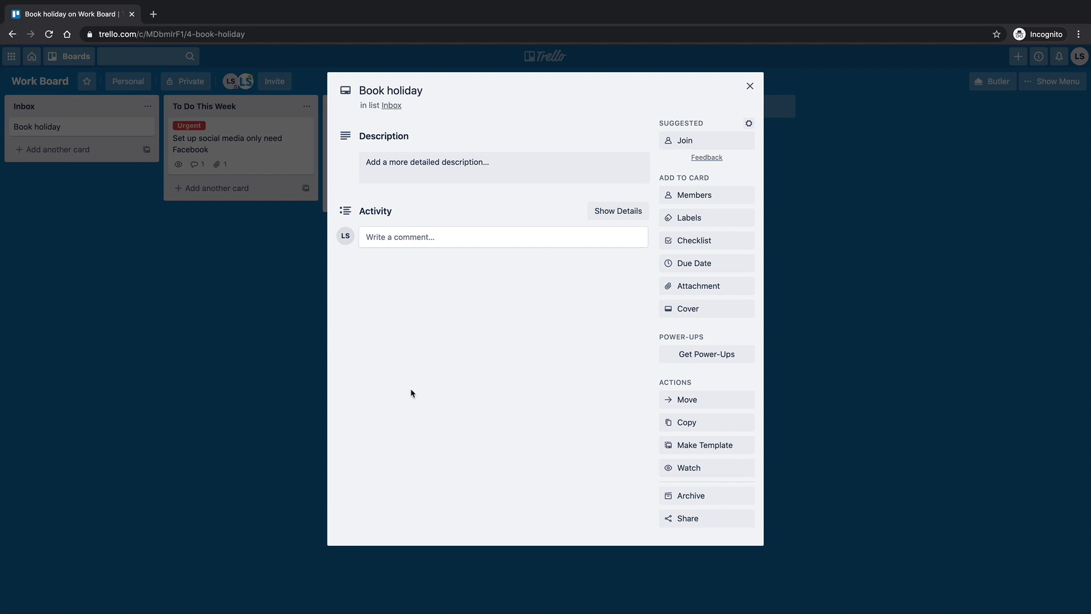
click(665, 495)
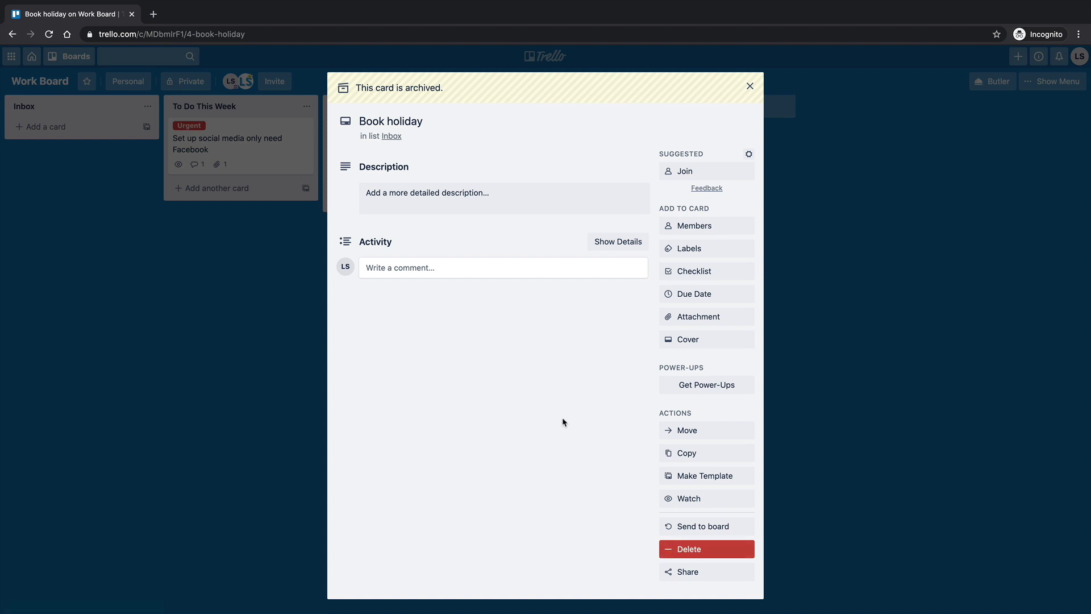
click(688, 551)
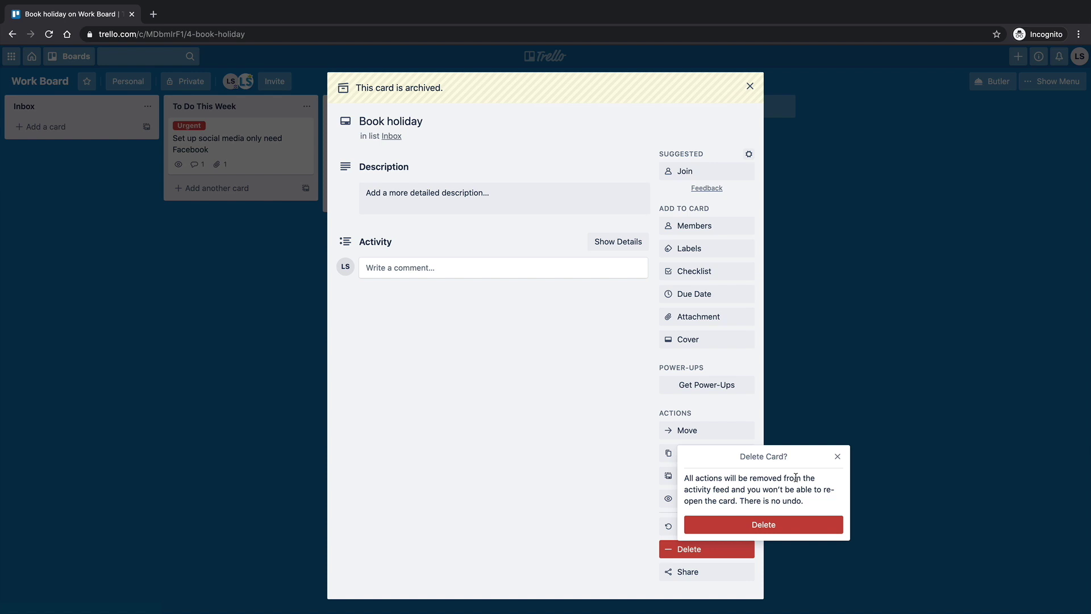
click(778, 523)
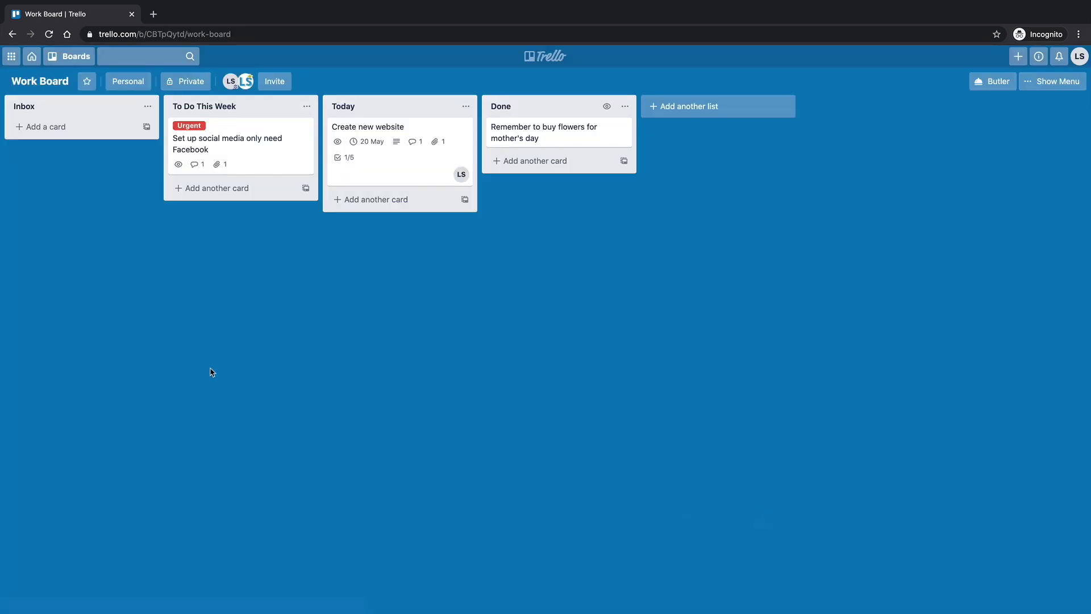
Search for 'book holiday' to confirm the deleted card no longer appears.
click(107, 56)
text(book )
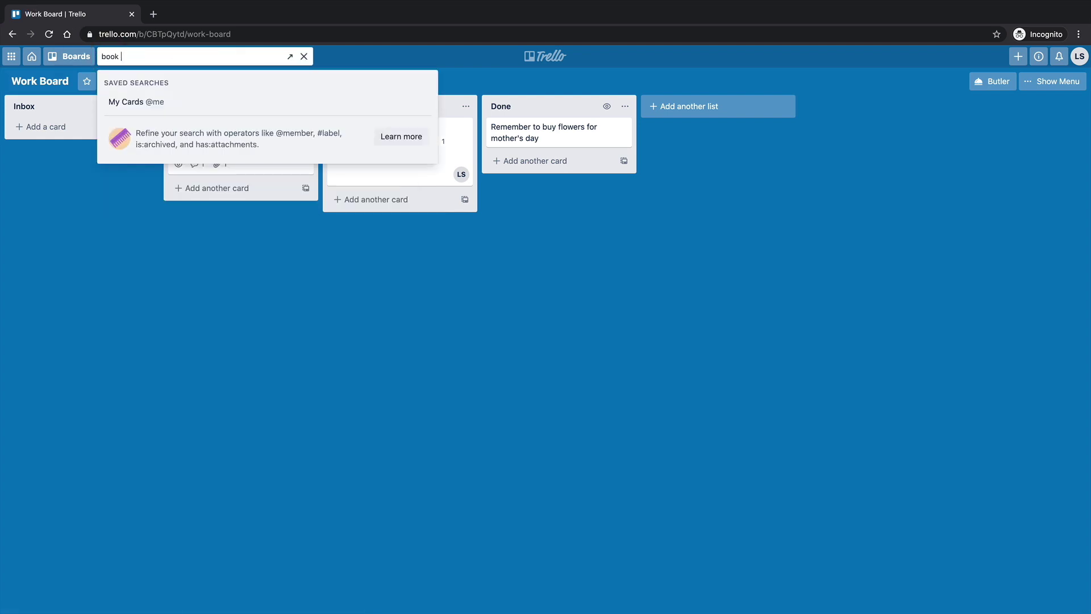
text(holiday)
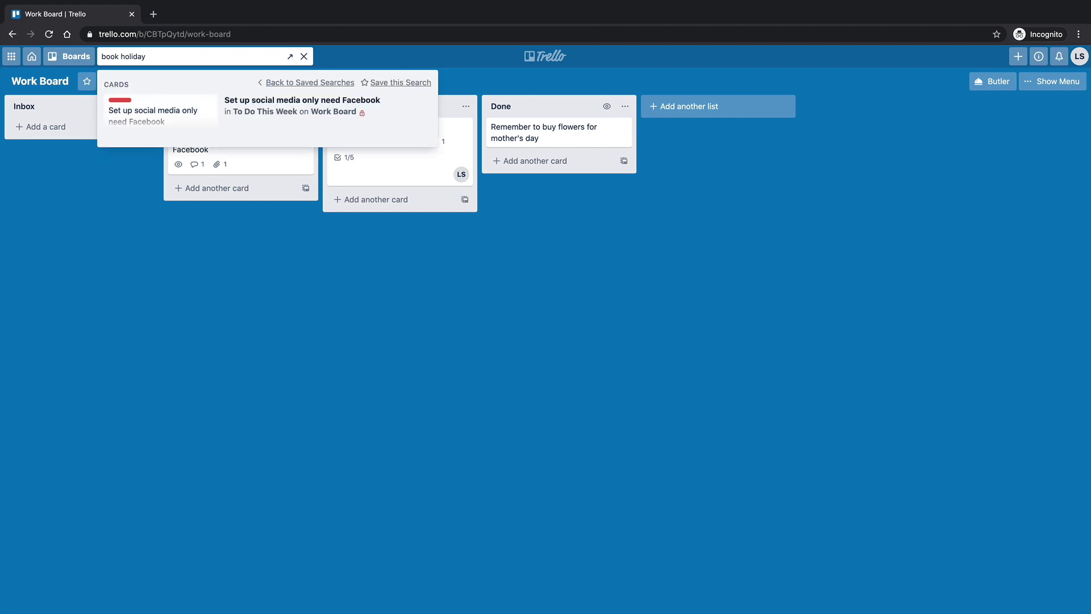
click(225, 297)
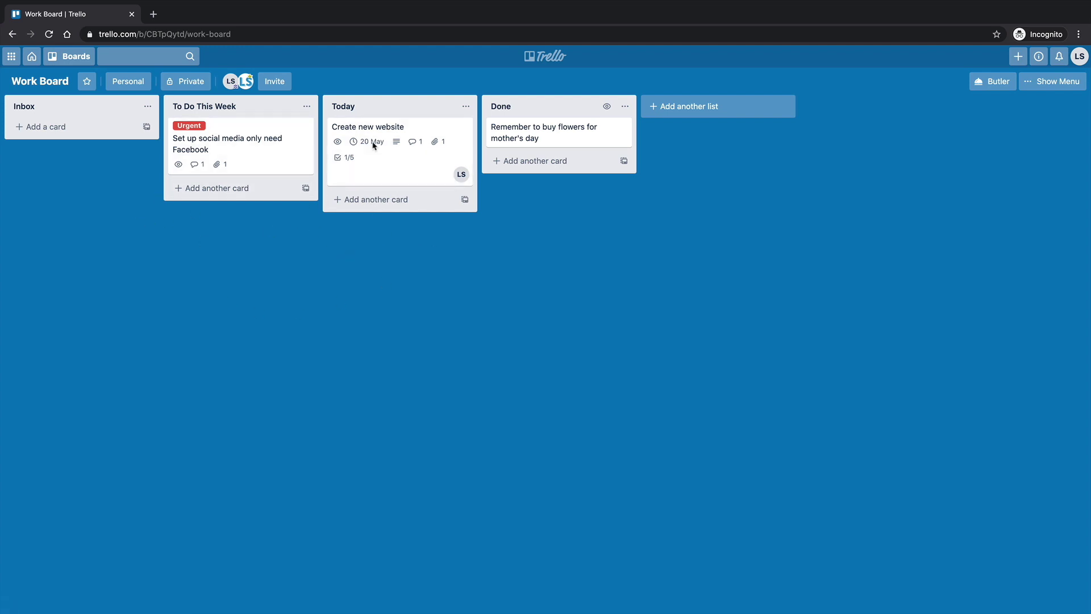
Move the flowers card from Done into Today, then archive the empty Done list.
drag(522, 133, 392, 204)
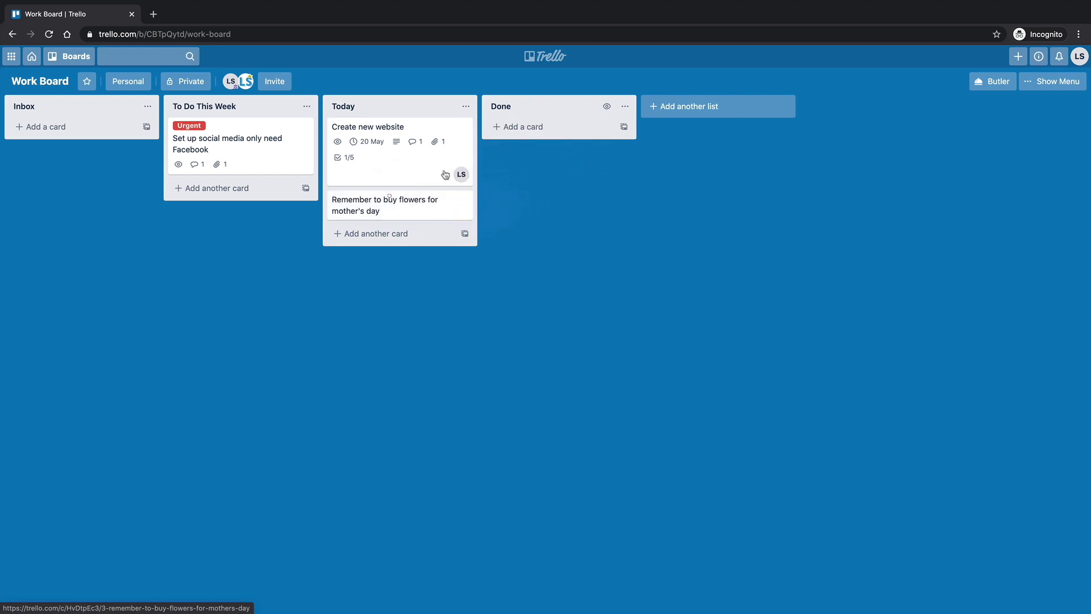
click(624, 106)
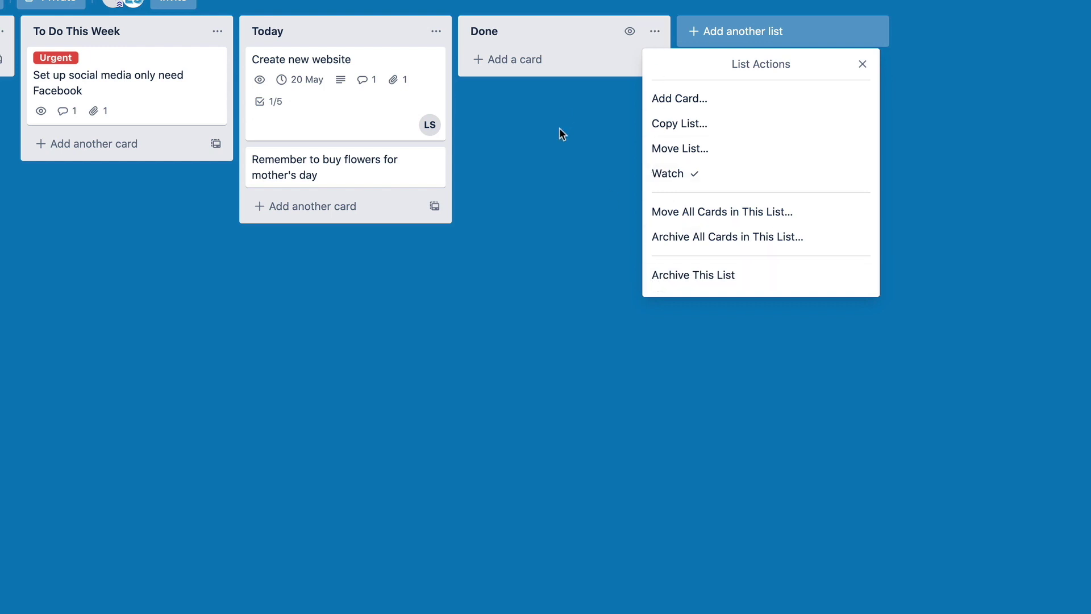
click(560, 131)
click(653, 31)
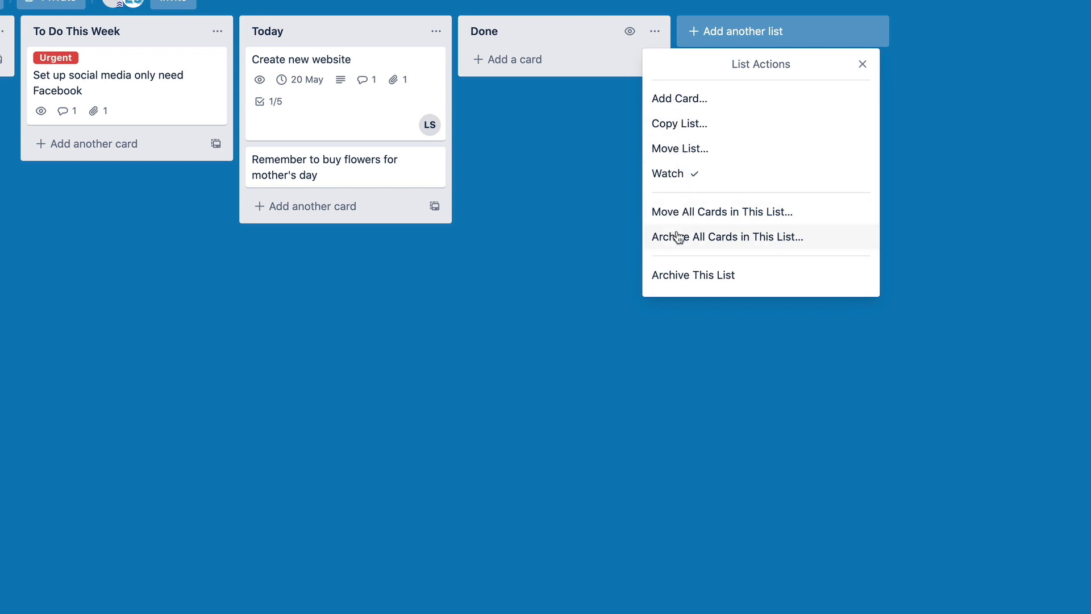
click(698, 275)
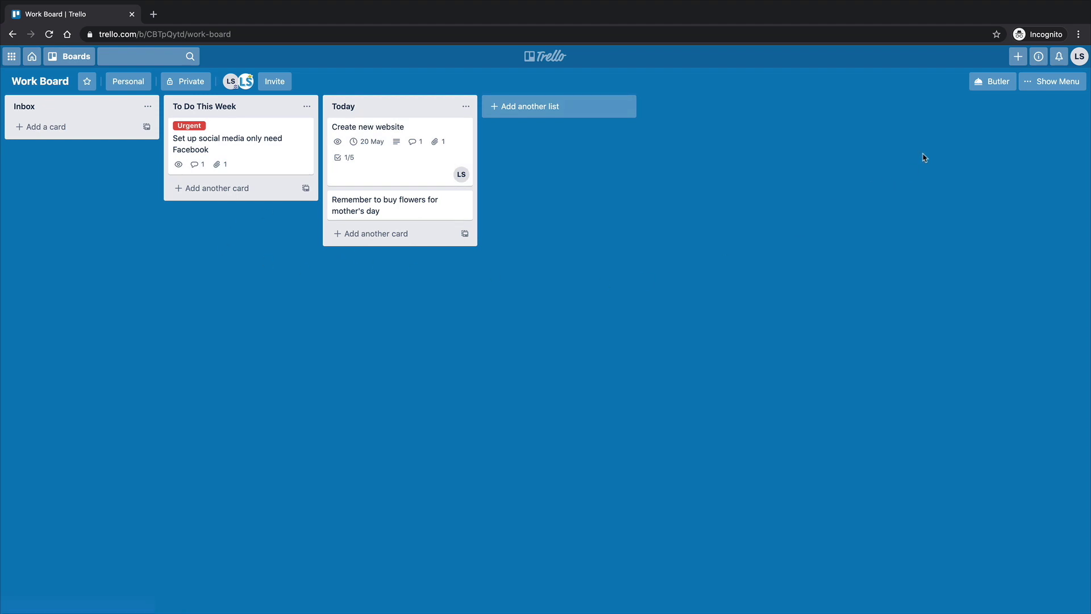
click(1040, 83)
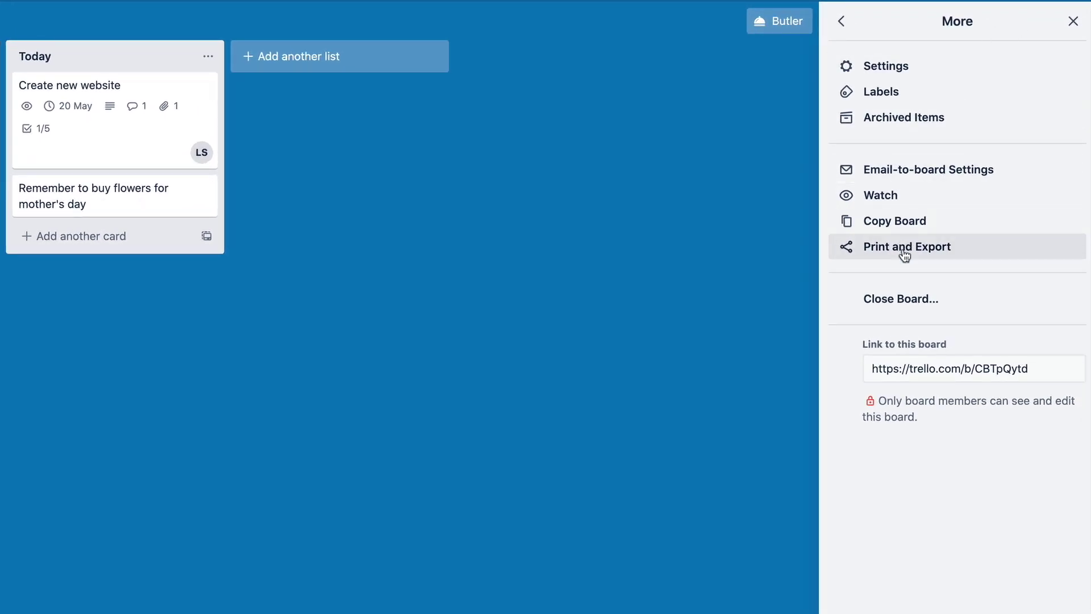
click(912, 302)
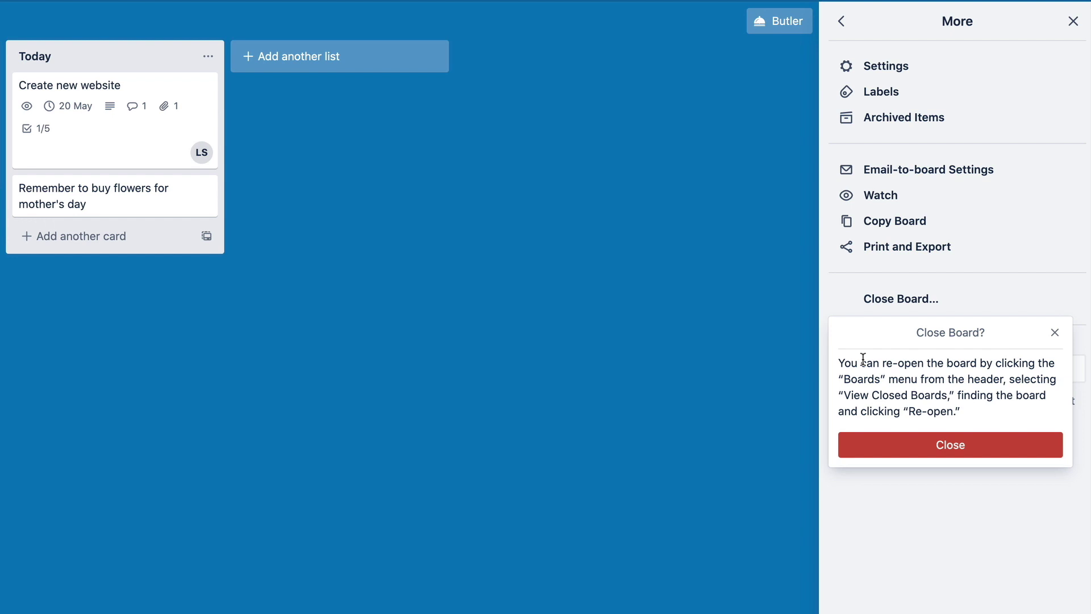
click(943, 444)
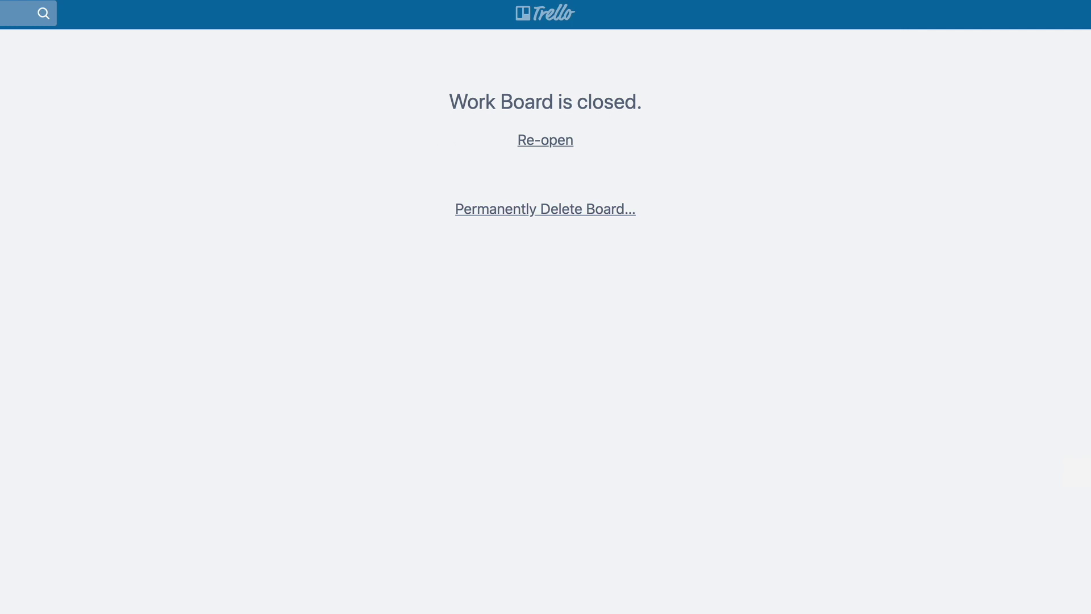
click(535, 141)
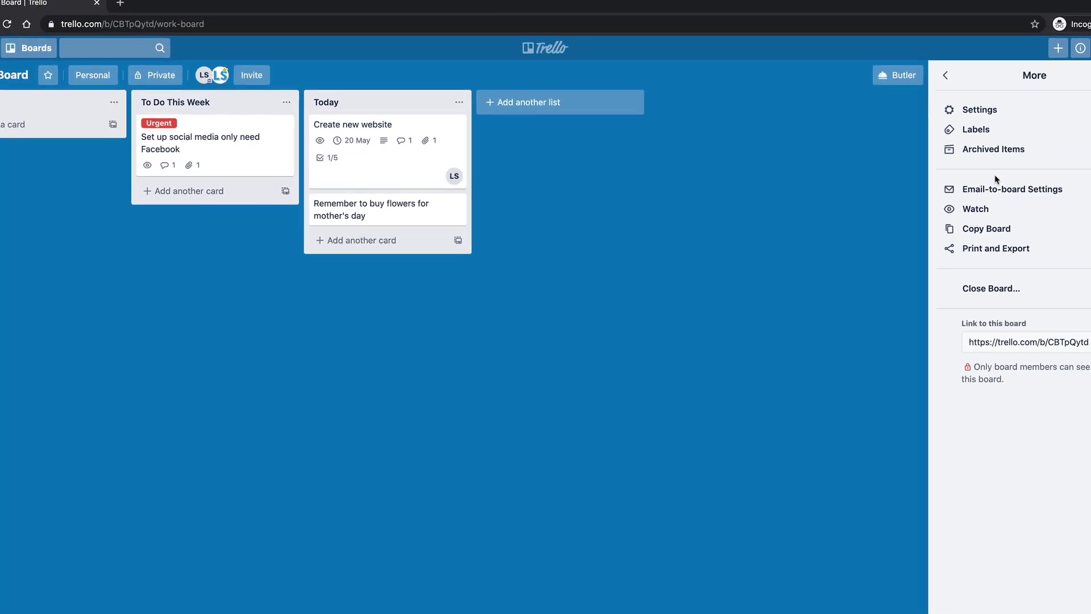
click(1075, 81)
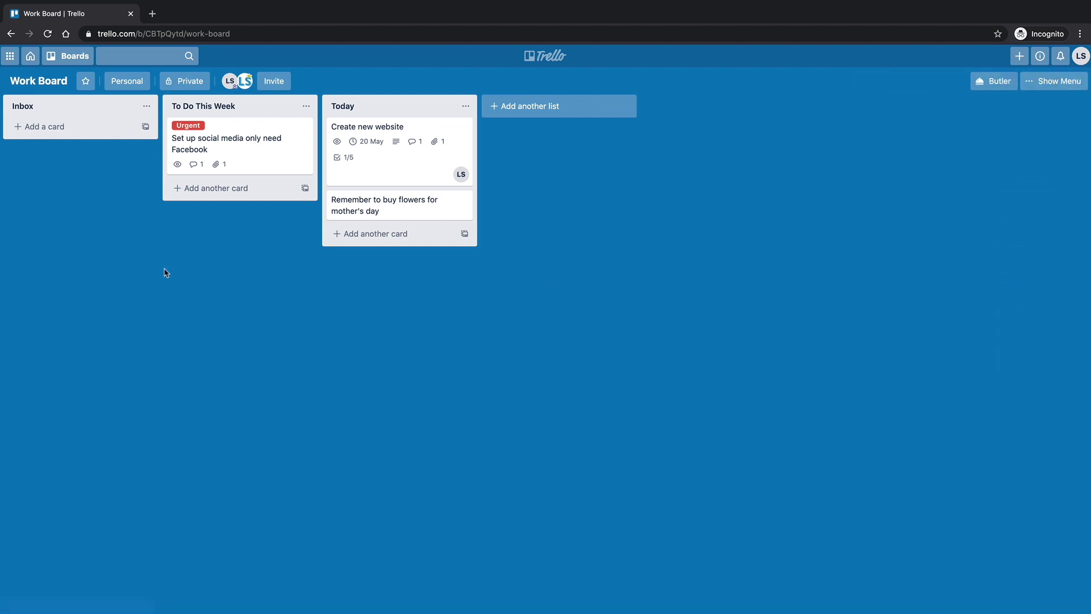